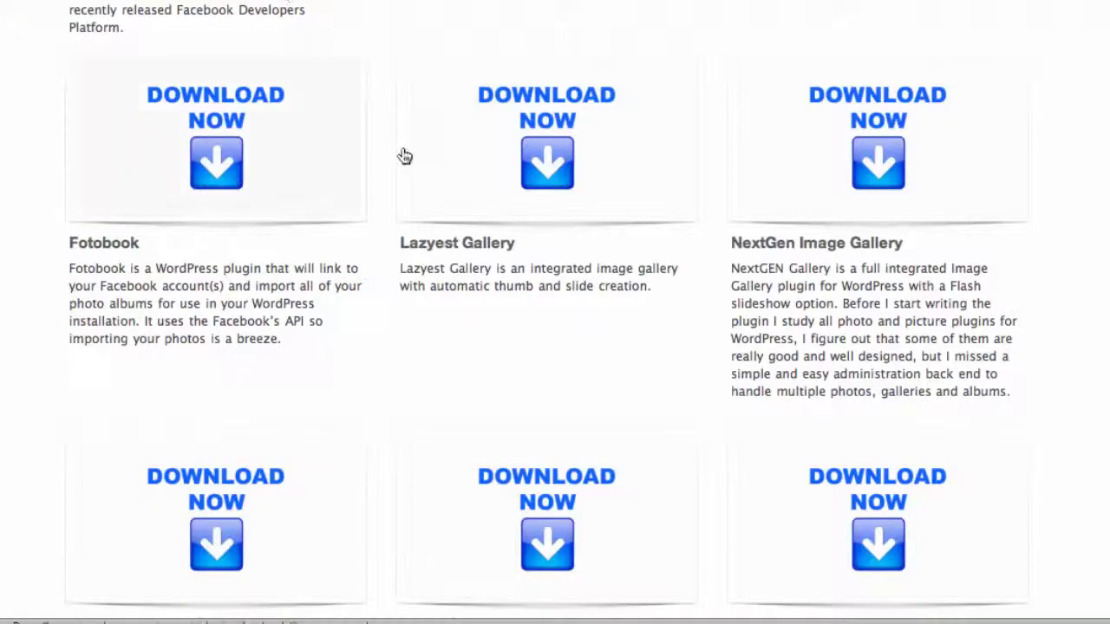
# - Scroll the Photographer Plugins page to the Lazyest Gallery entry and its Download Now box
pyautogui.scroll(10, 404, 156)
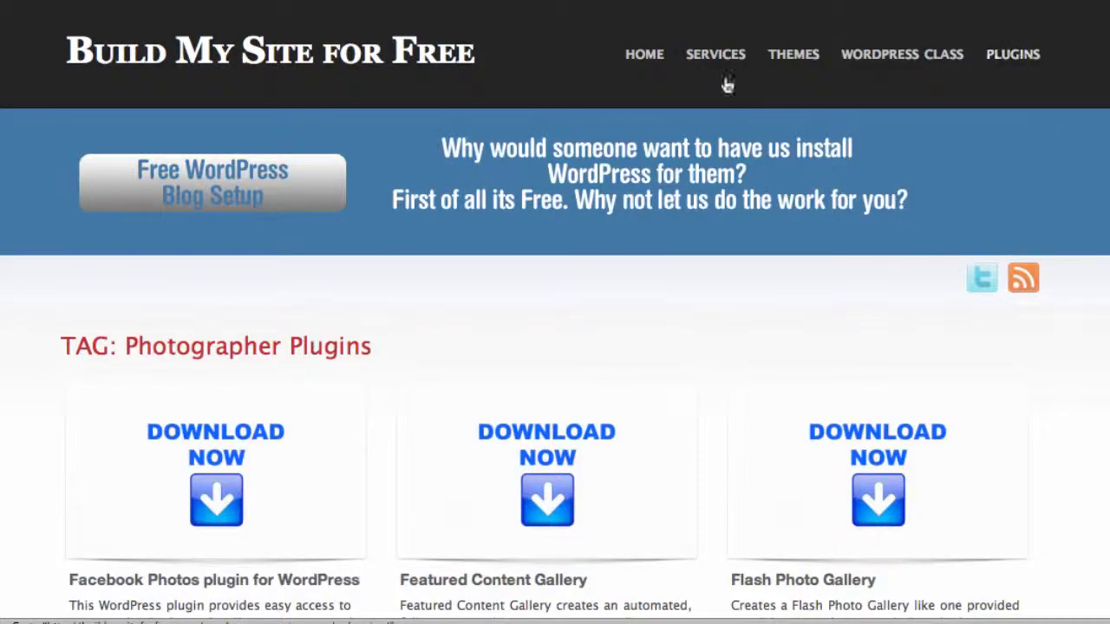
pyautogui.scroll(-7, 587, 111)
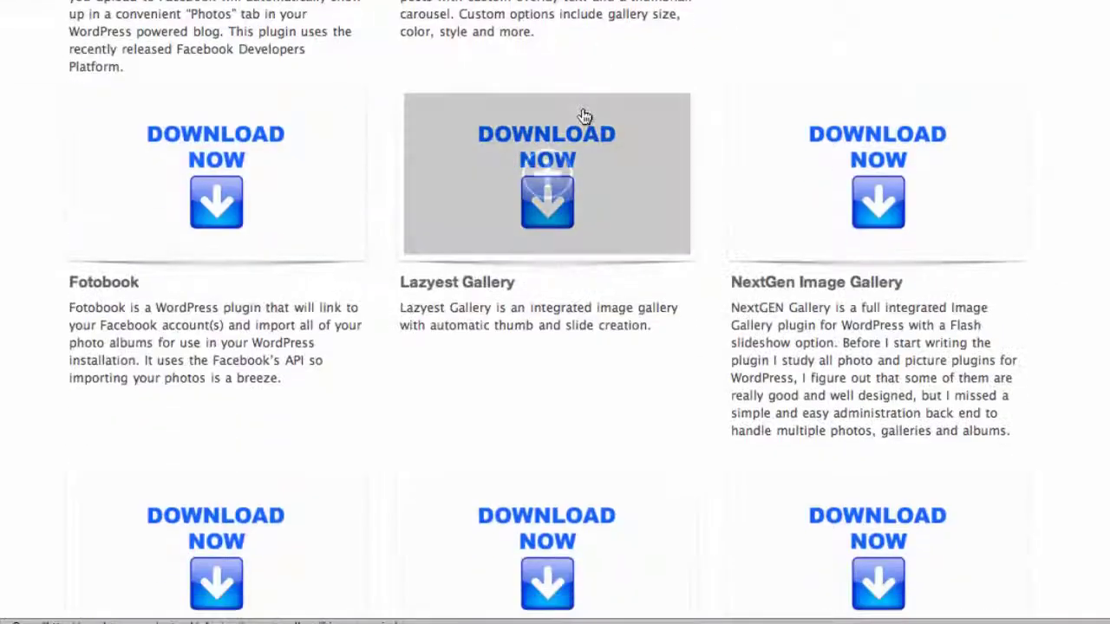
pyautogui.scroll(-5, 585, 115)
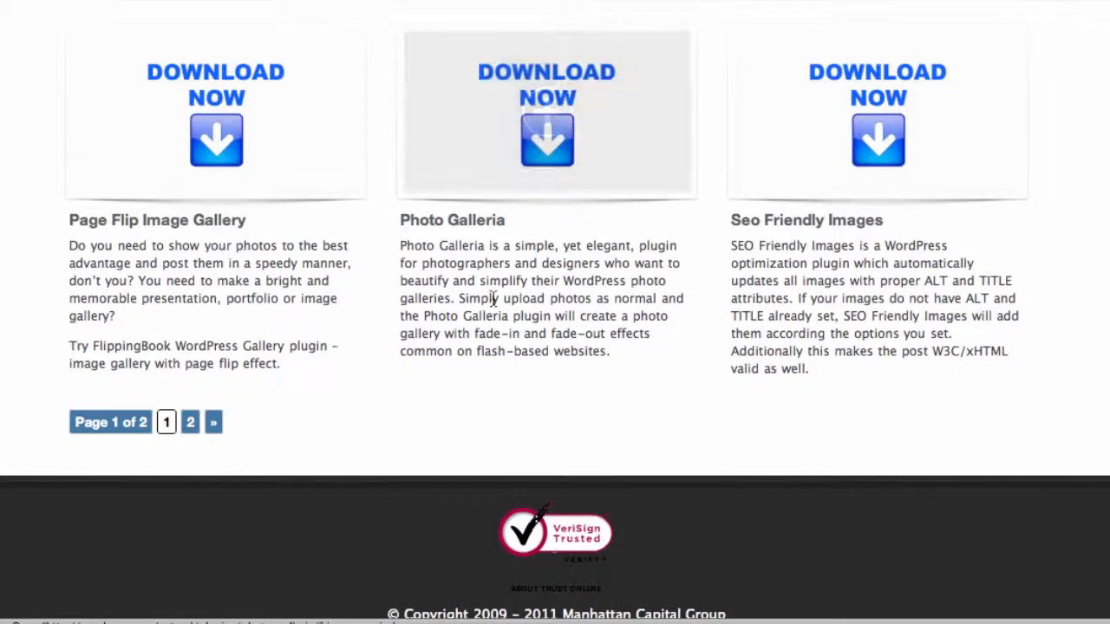
pyautogui.scroll(9, 495, 299)
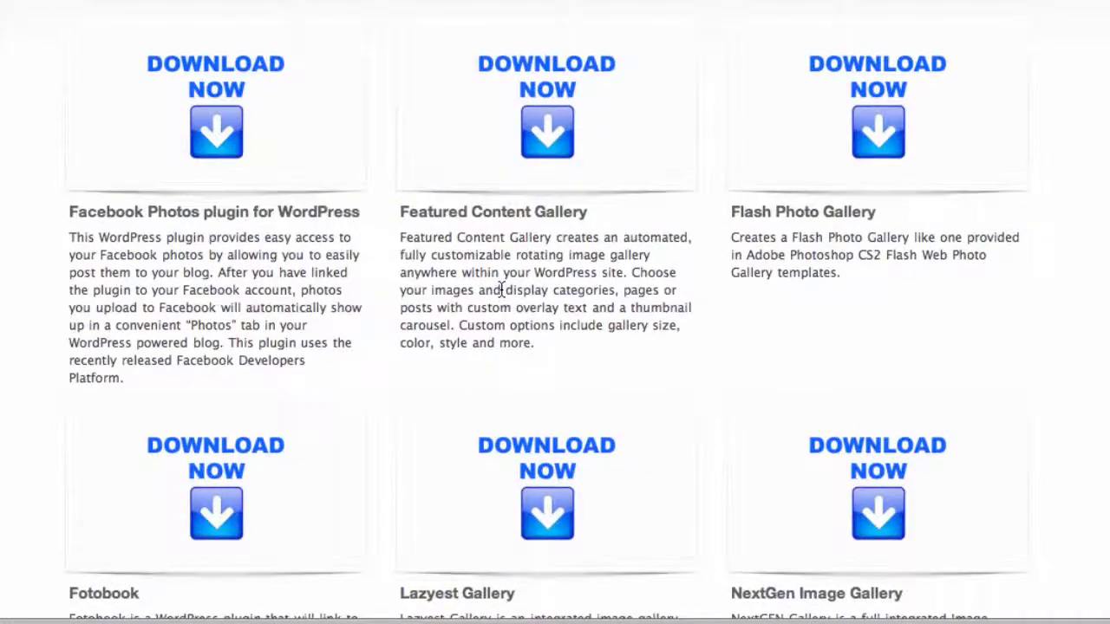
pyautogui.scroll(-2, 501, 290)
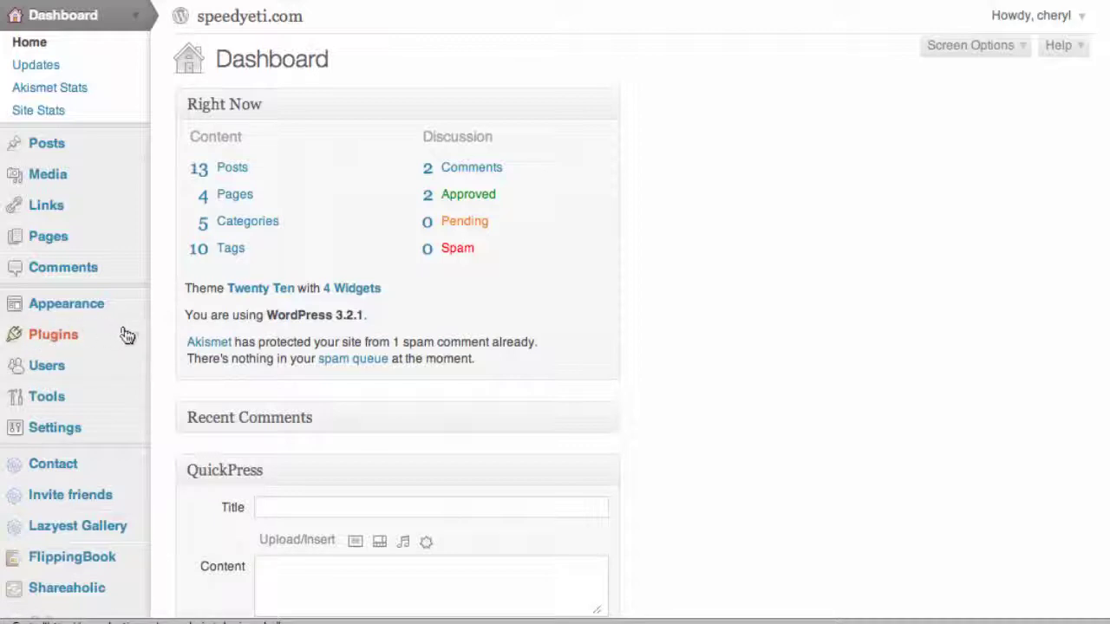
# - Expand and collapse the sidebar Plugins menu, then expand the Settings menu
pyautogui.click(134, 337)
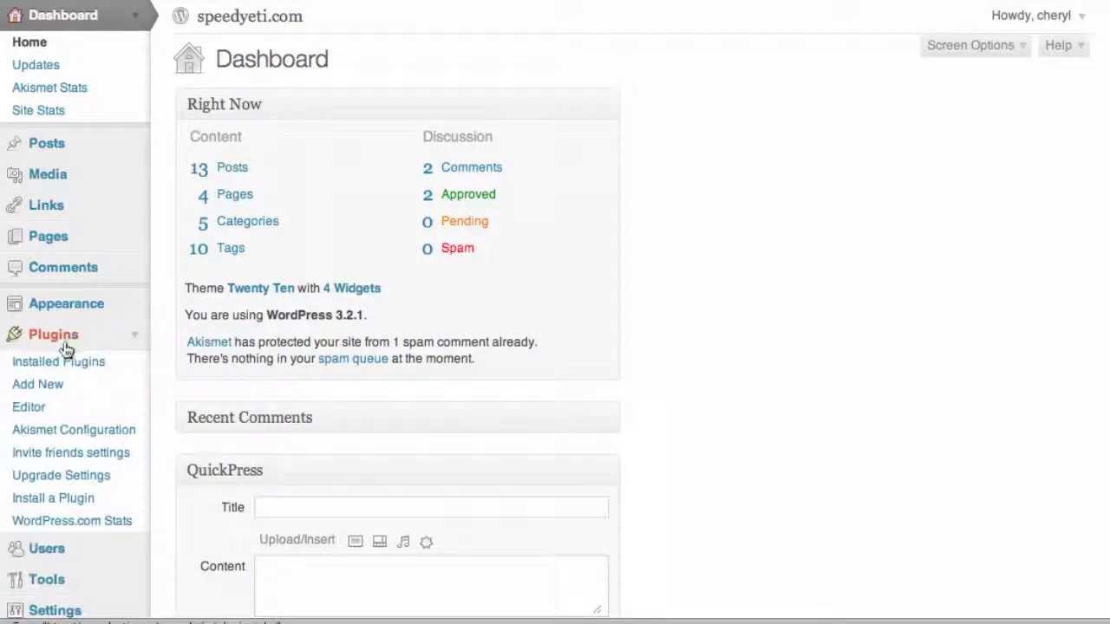
pyautogui.click(135, 340)
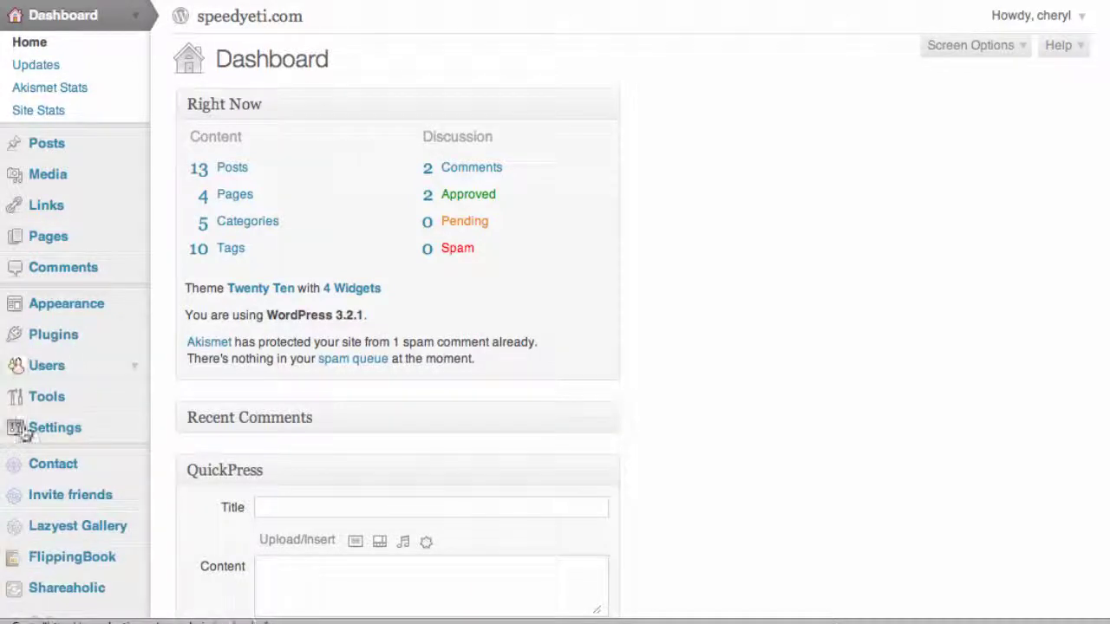
pyautogui.click(135, 435)
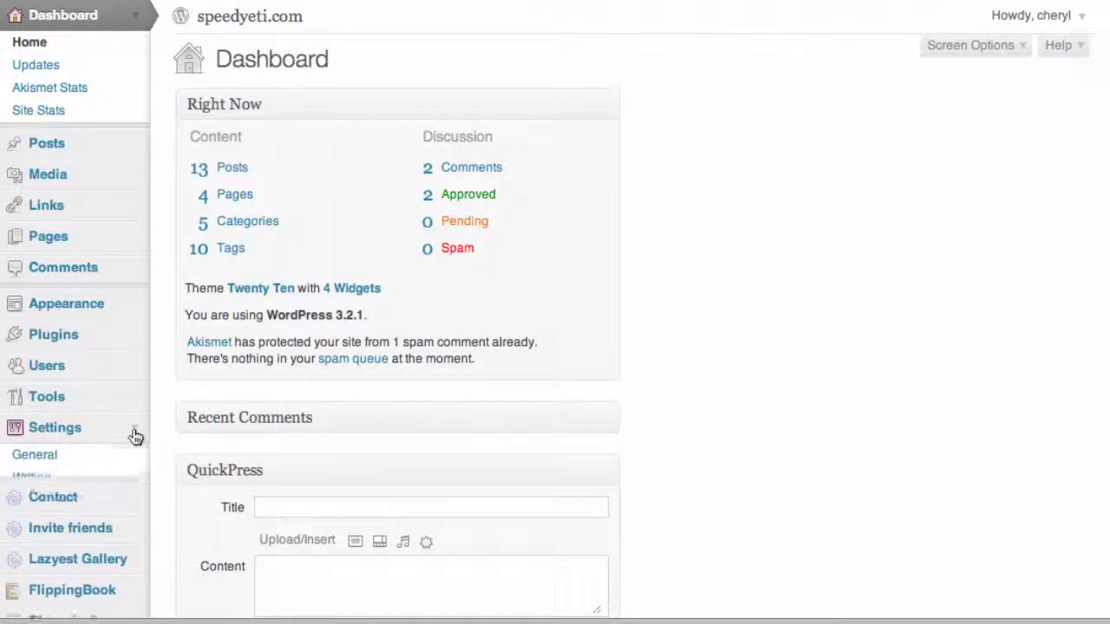
# - In Lazyest Gallery settings, select the wp-content/lg-gallery/ folder path and keep My Photos as gallery page
pyautogui.scroll(-5, 8, 434)
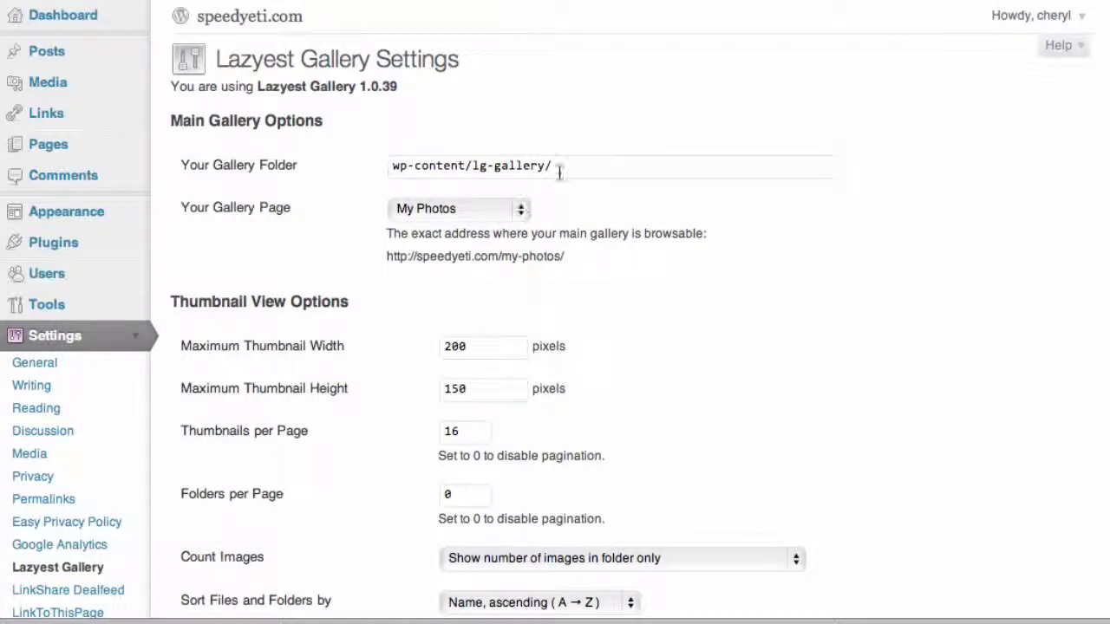
pyautogui.click(599, 166)
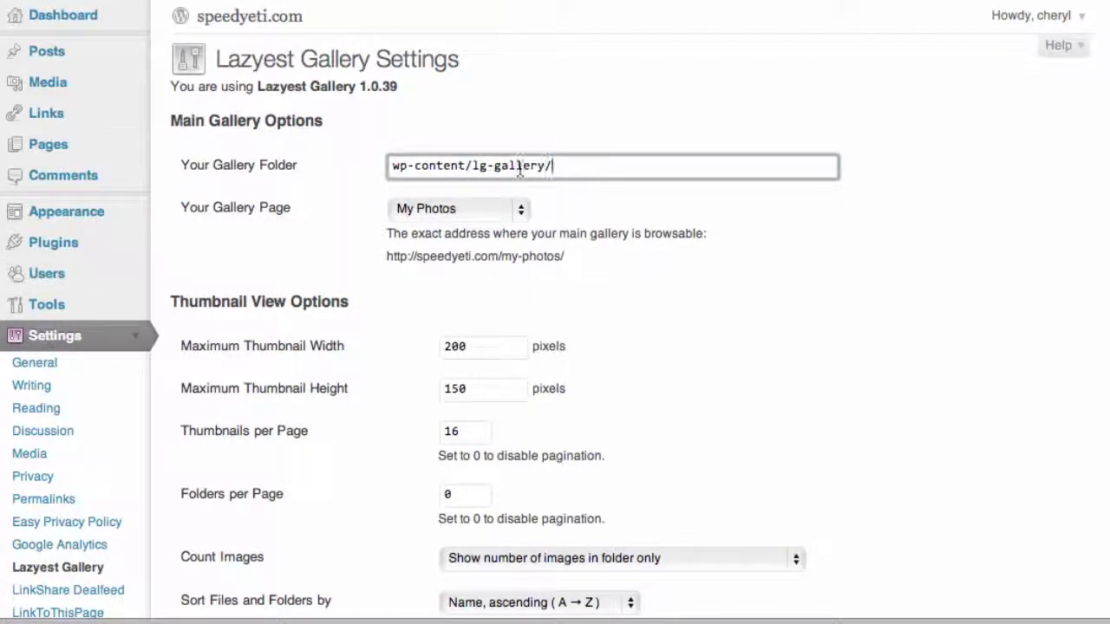
pyautogui.moveTo(550, 166); pyautogui.dragTo(367, 166)
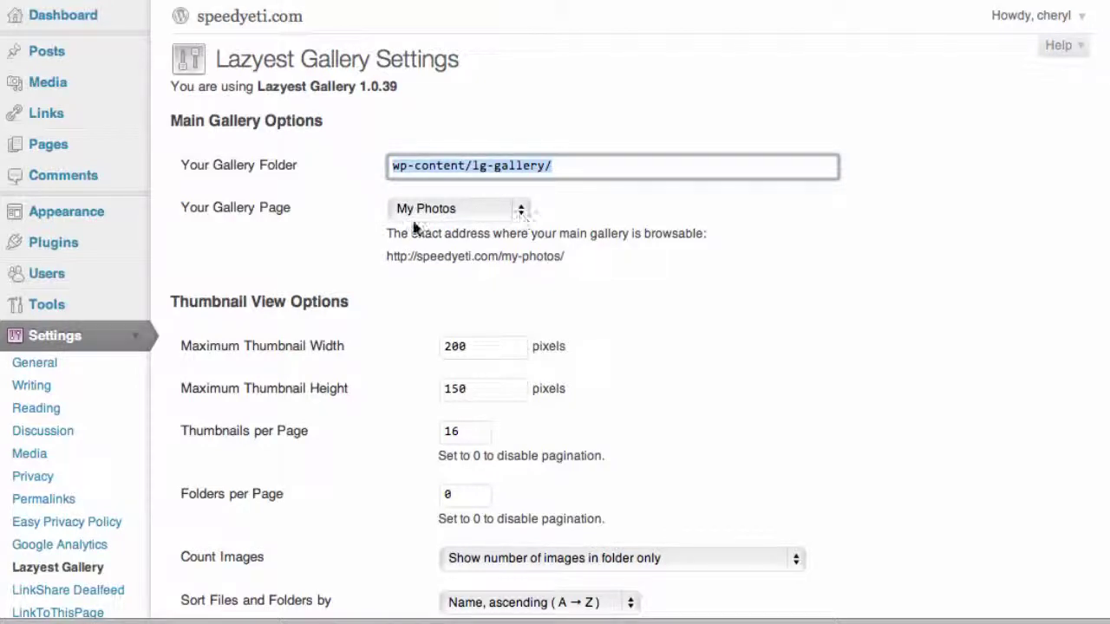
pyautogui.click(521, 214)
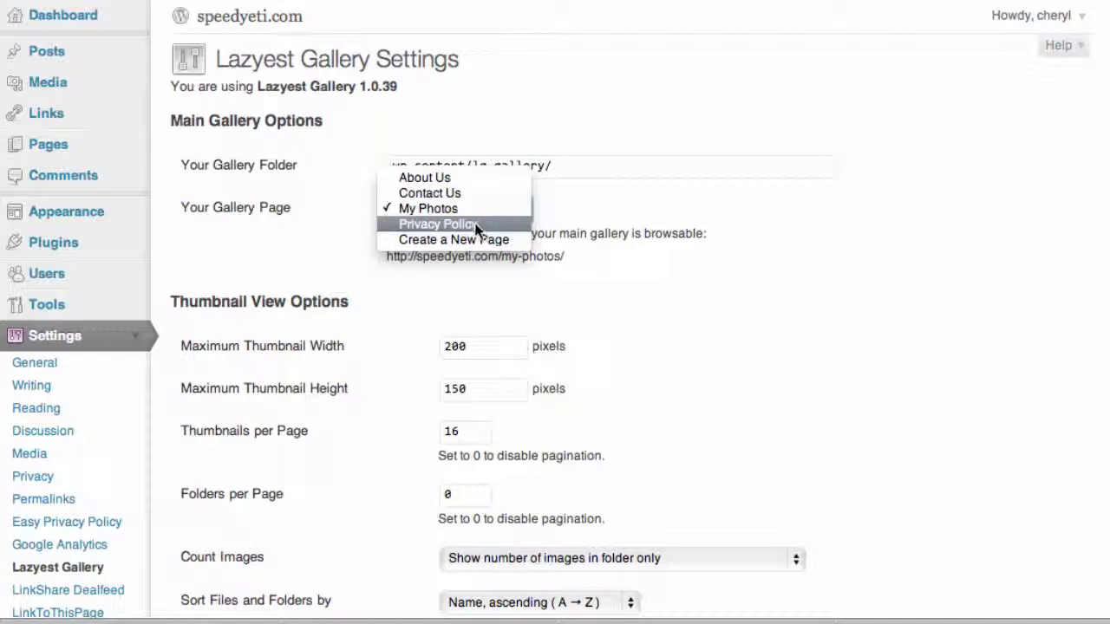
pyautogui.click(462, 196)
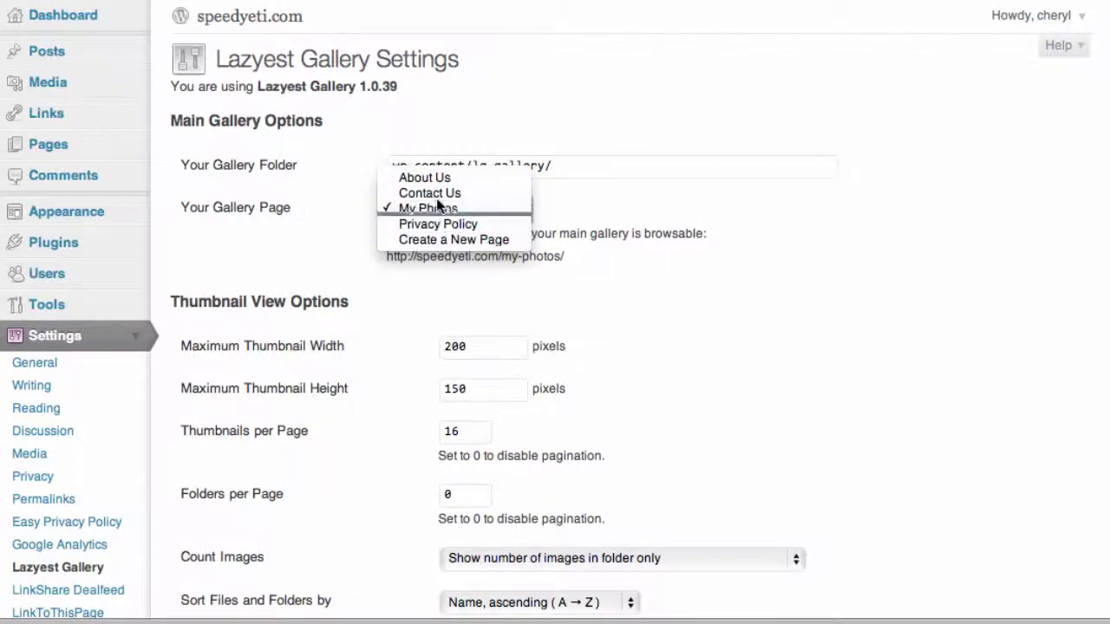
pyautogui.click(596, 212)
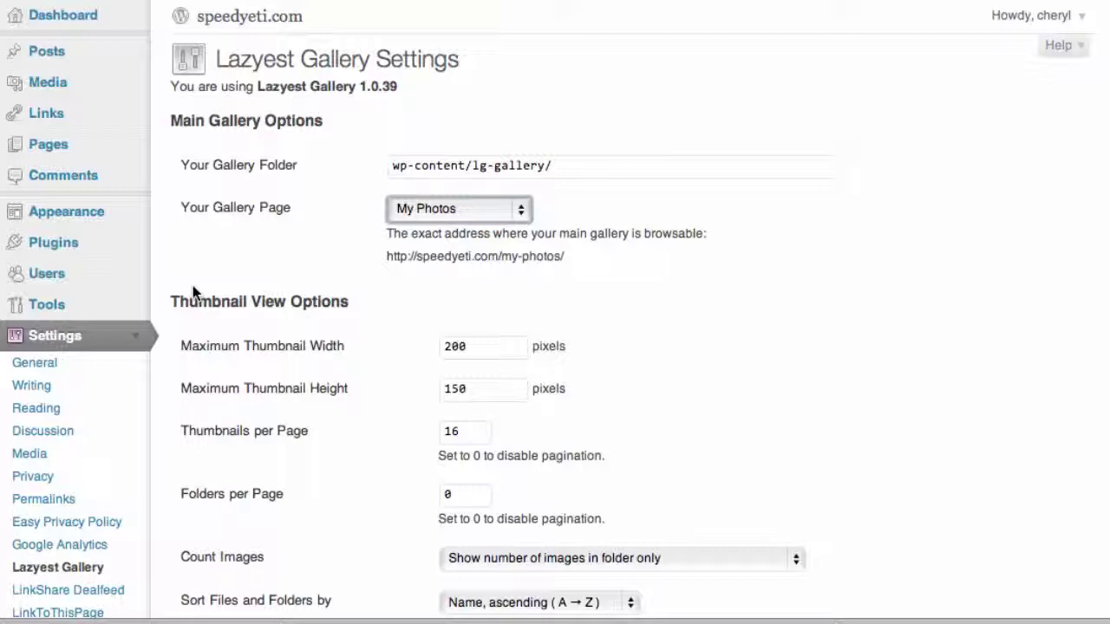
pyautogui.scroll(-3, 192, 287)
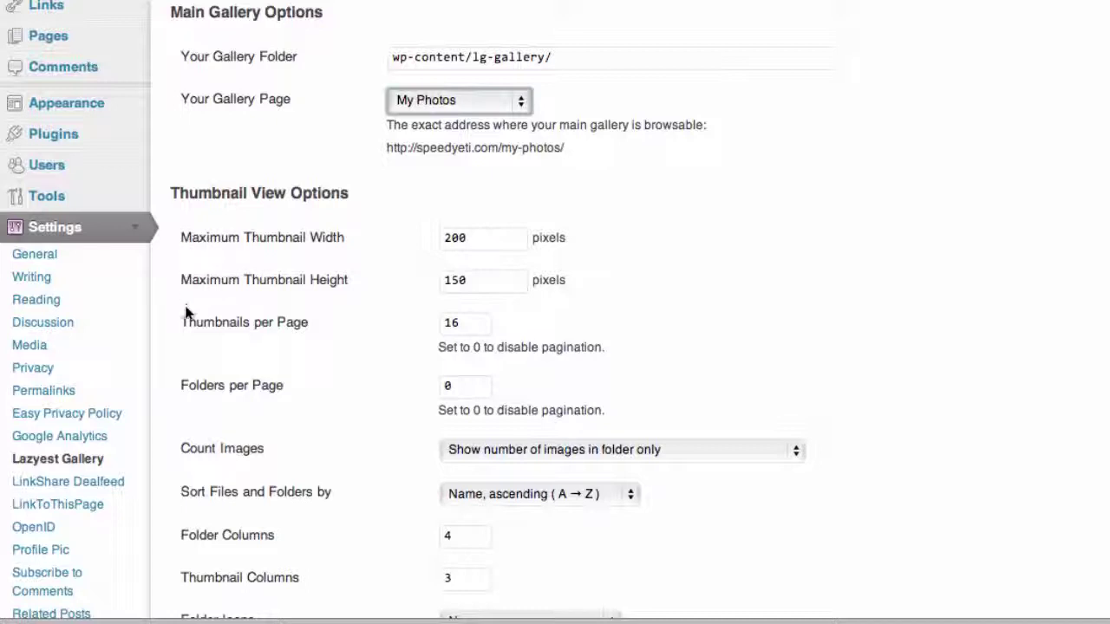
pyautogui.scroll(-4, 185, 313)
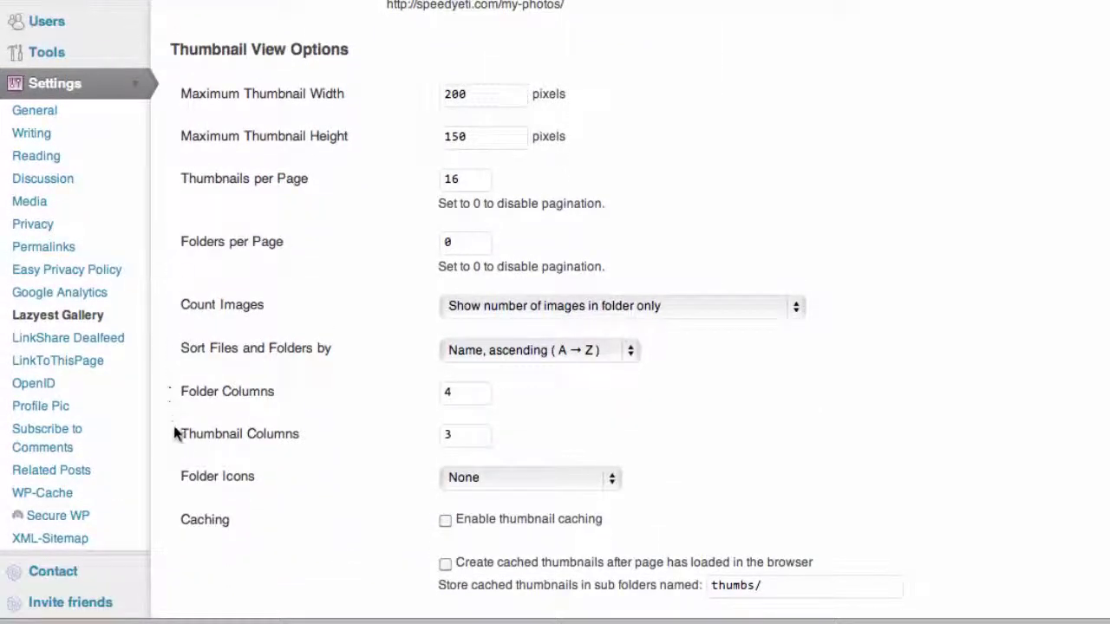
pyautogui.scroll(-2, 175, 496)
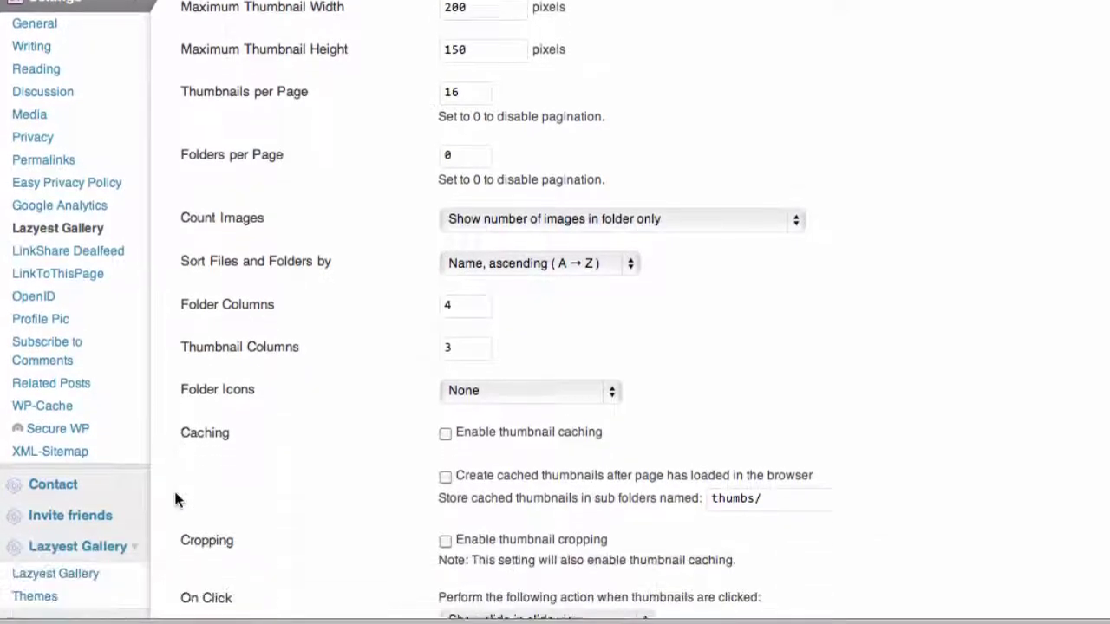
pyautogui.scroll(-7, 175, 500)
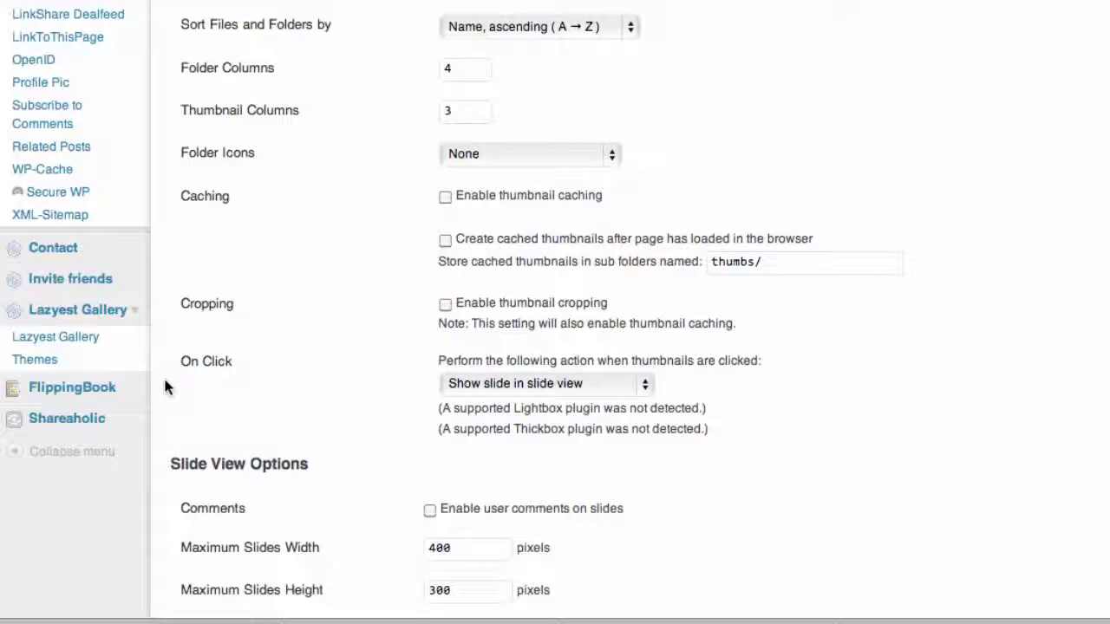
pyautogui.scroll(-5, 165, 386)
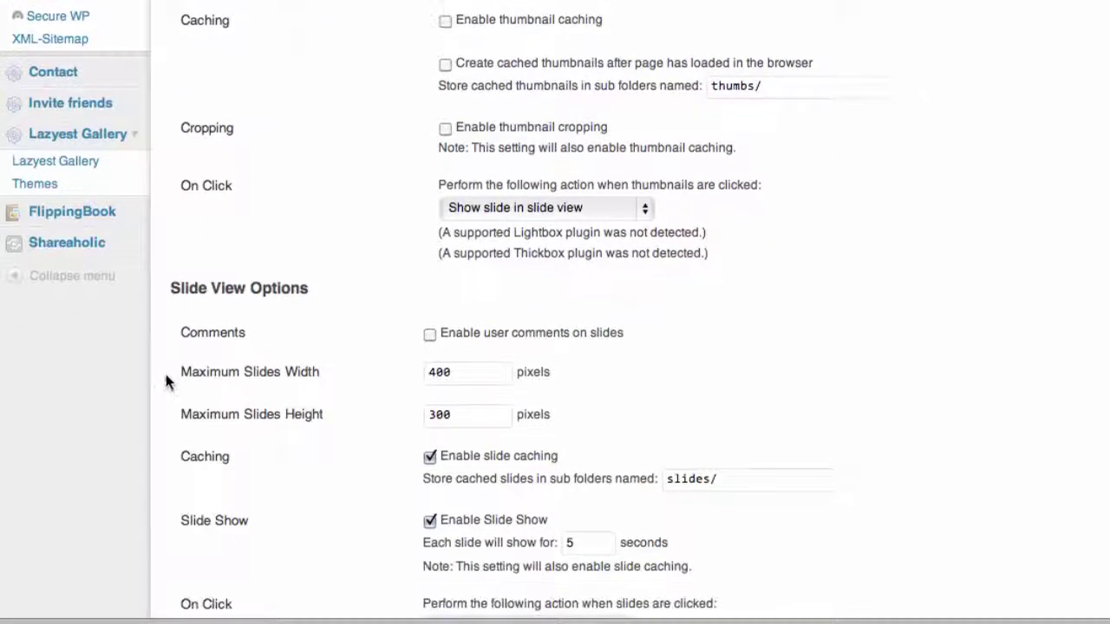
pyautogui.scroll(-5, 166, 325)
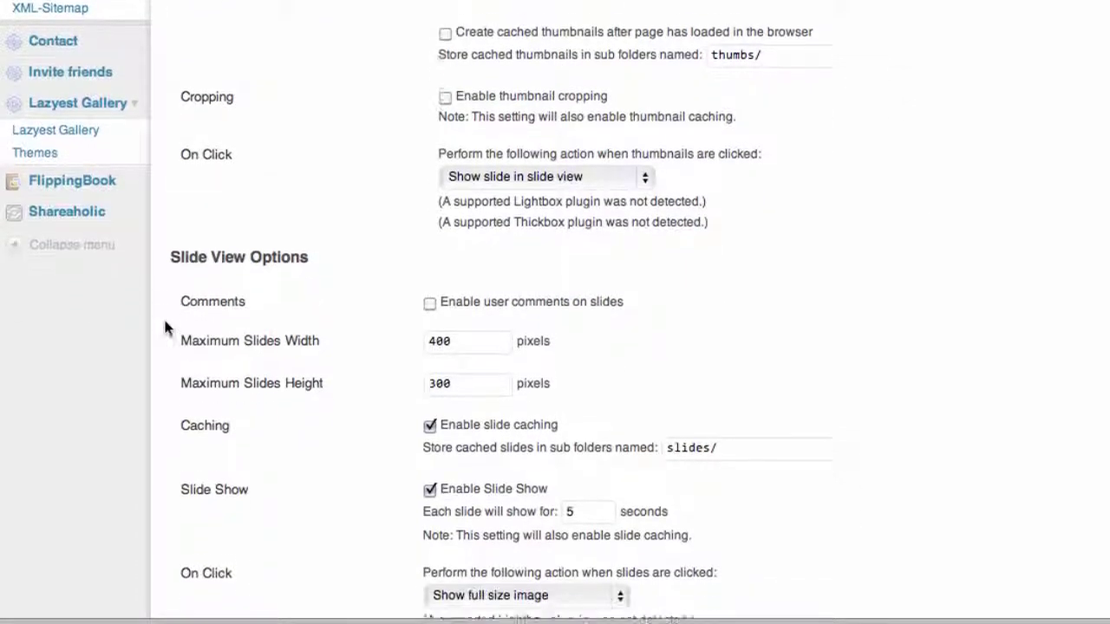
pyautogui.scroll(-6, 165, 328)
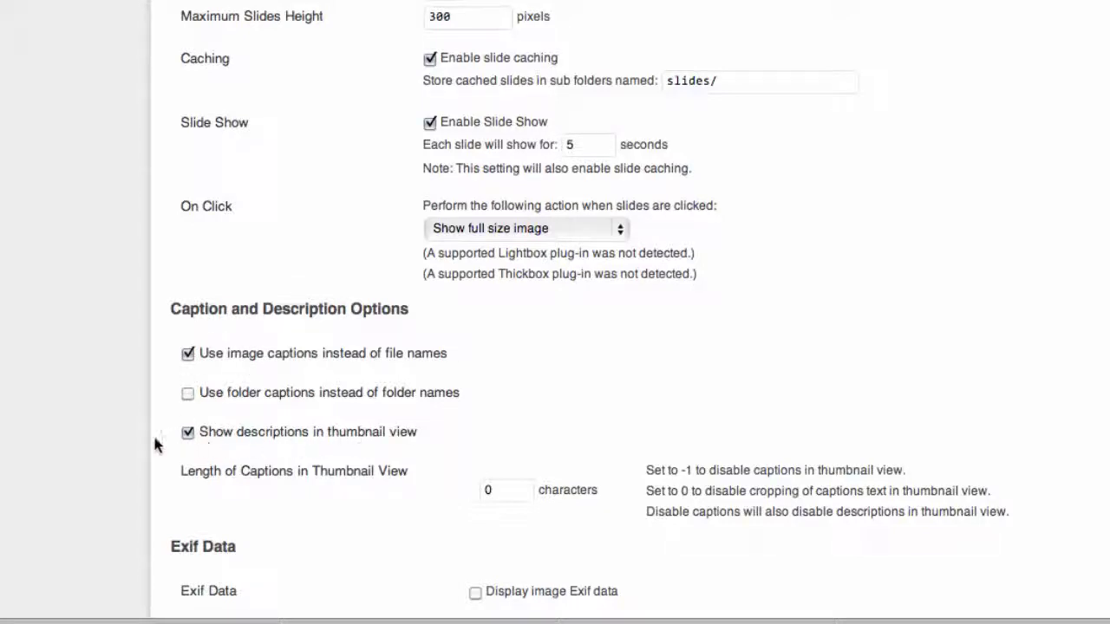
# - Review the Lazyest Gallery settings down the page, then expand the Lazyest Gallery admin menu
pyautogui.scroll(-3, 156, 444)
pyautogui.scroll(-9, 155, 444)
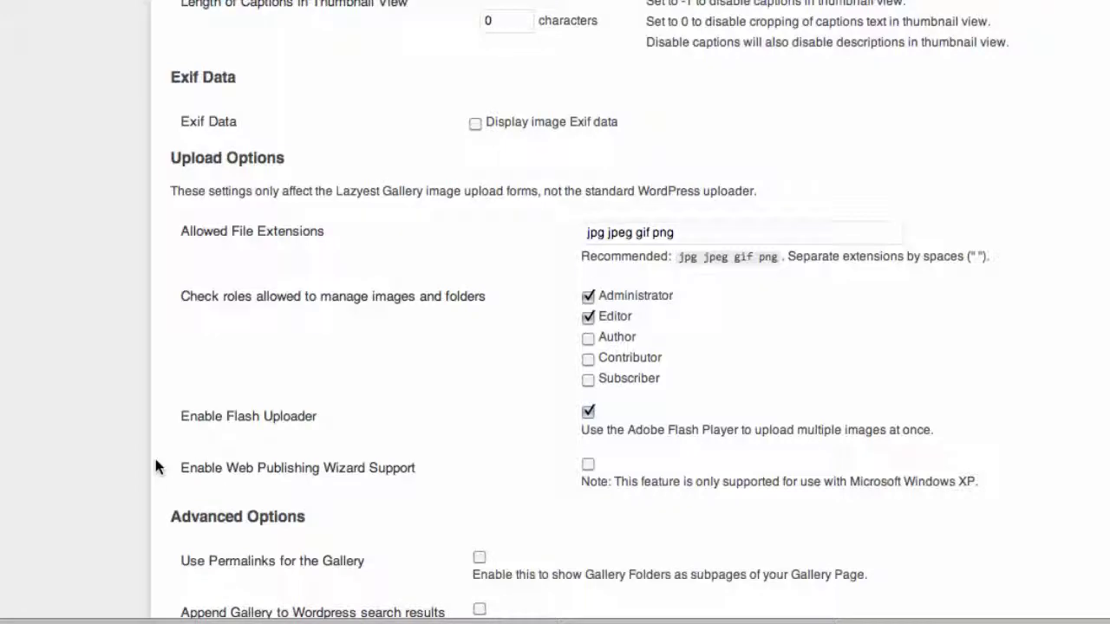
pyautogui.scroll(-5, 156, 461)
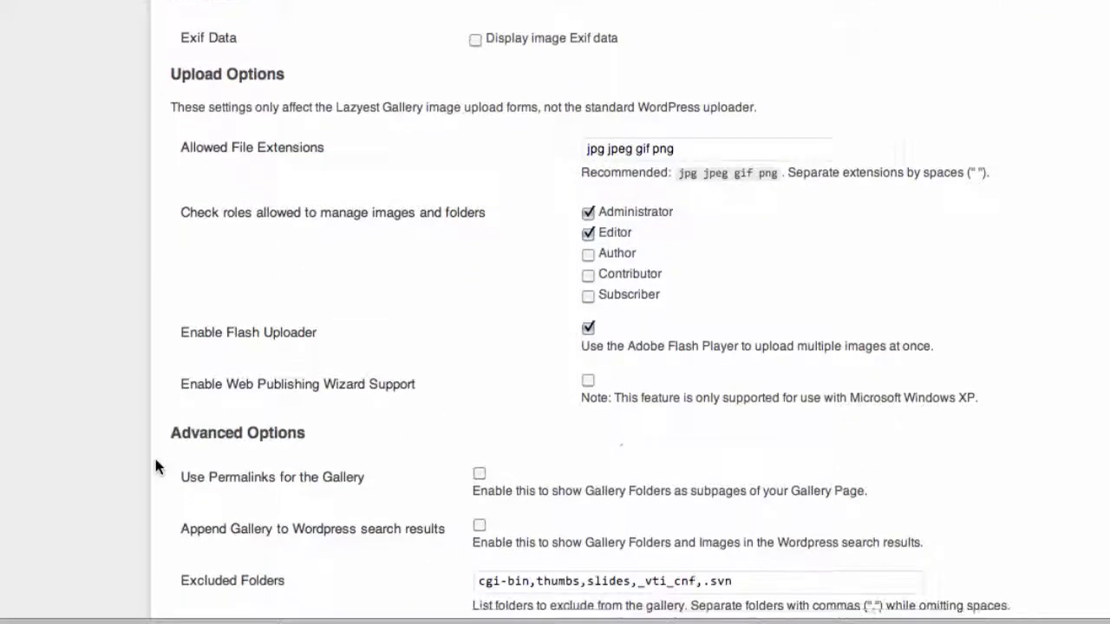
pyautogui.scroll(-3, 155, 459)
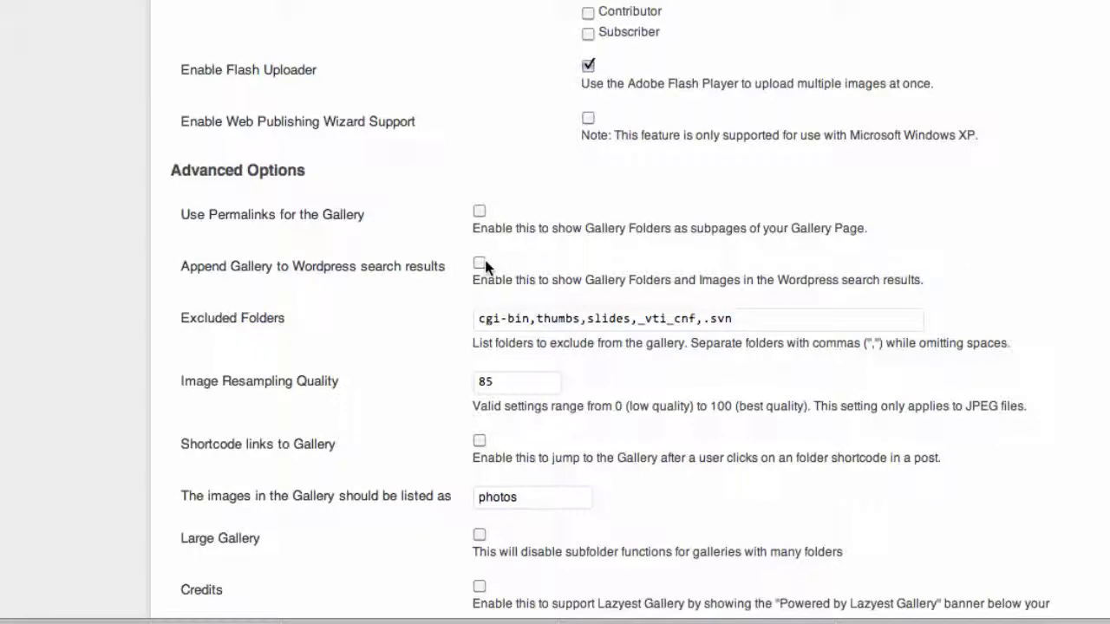
pyautogui.scroll(-4, 145, 287)
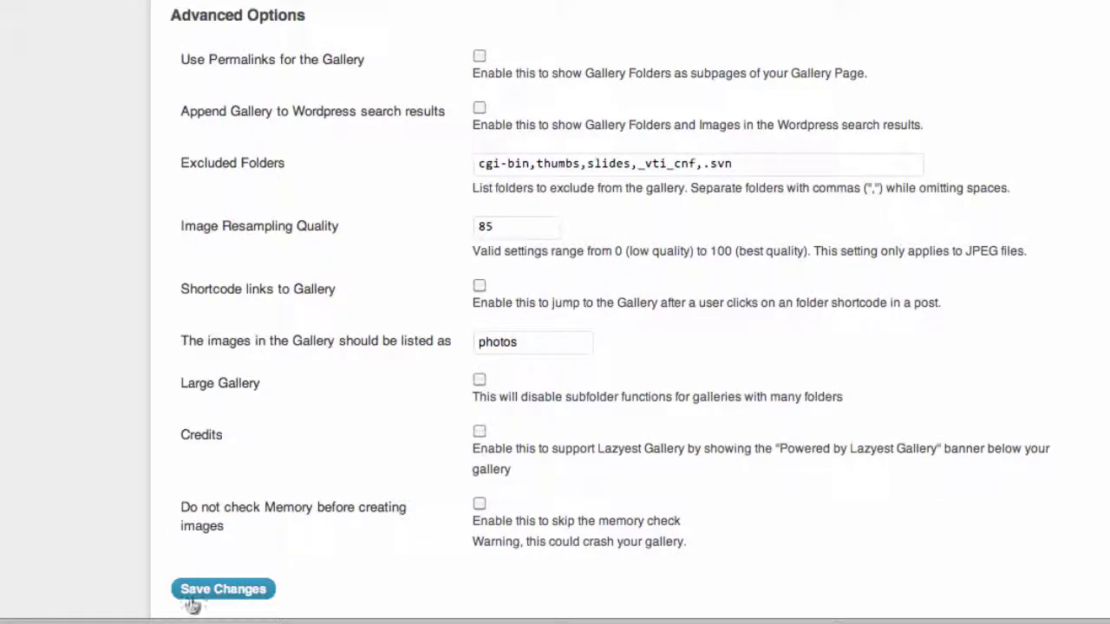
pyautogui.scroll(6, 74, 515)
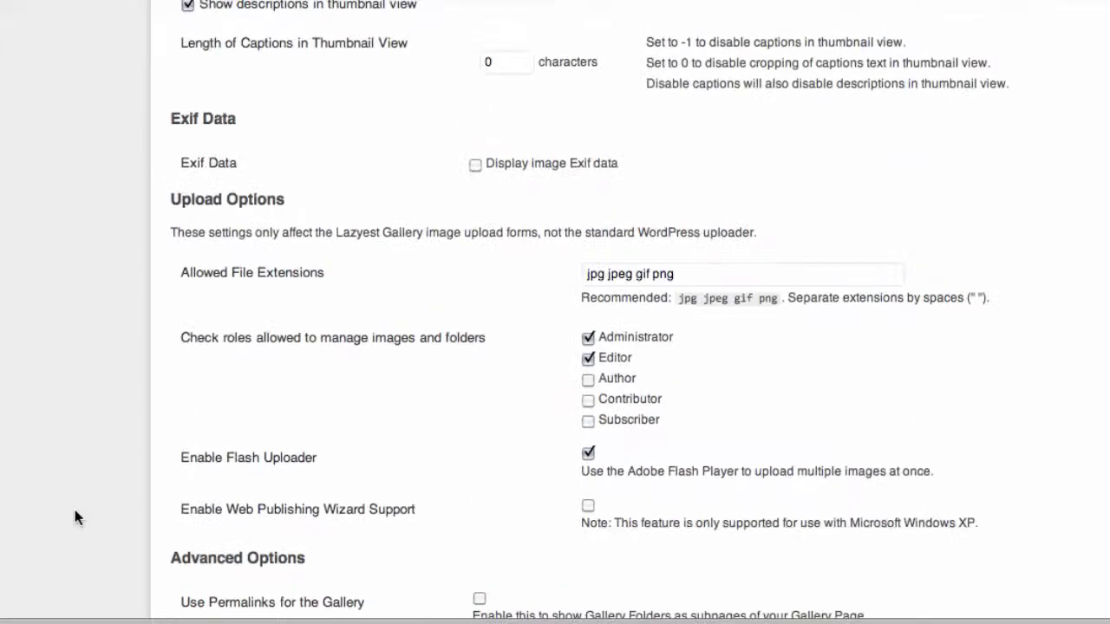
pyautogui.scroll(8, 74, 517)
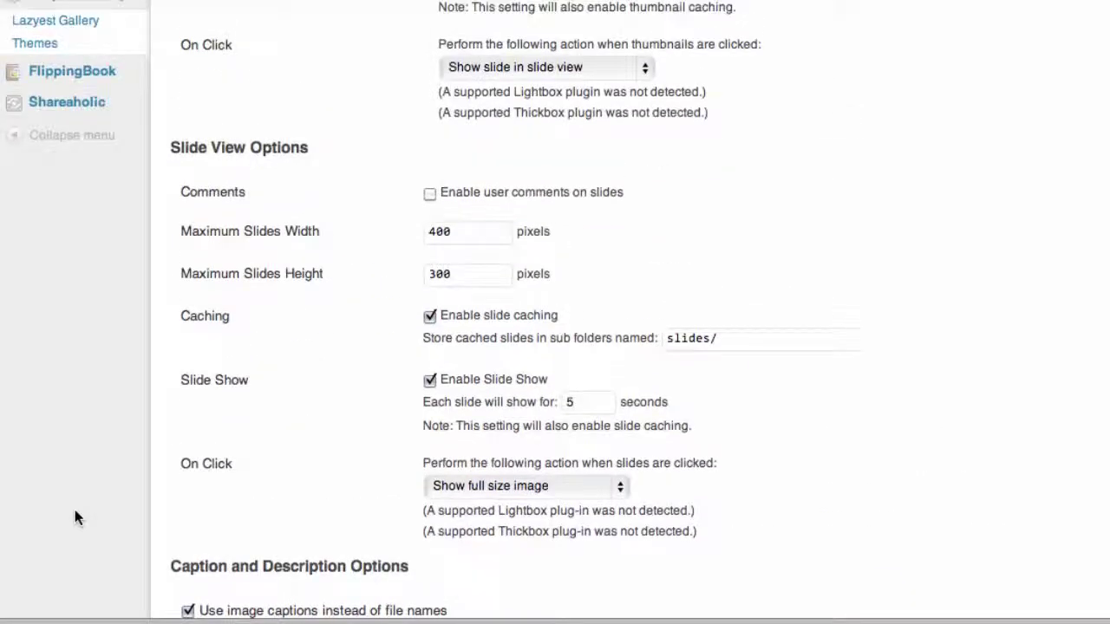
pyautogui.scroll(8, 75, 517)
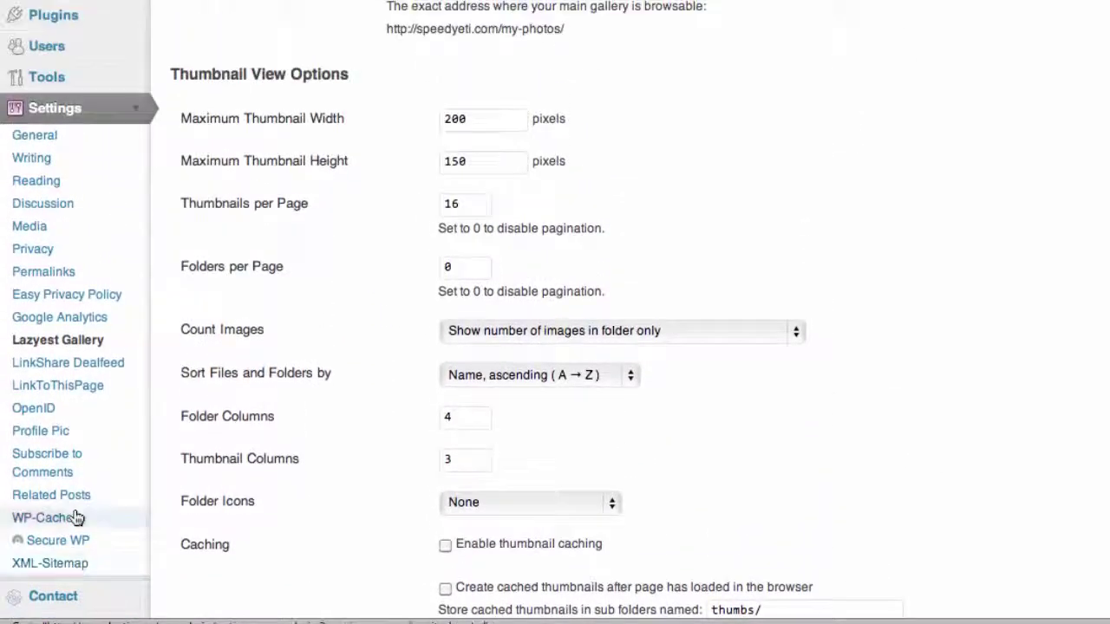
pyautogui.scroll(3, 76, 518)
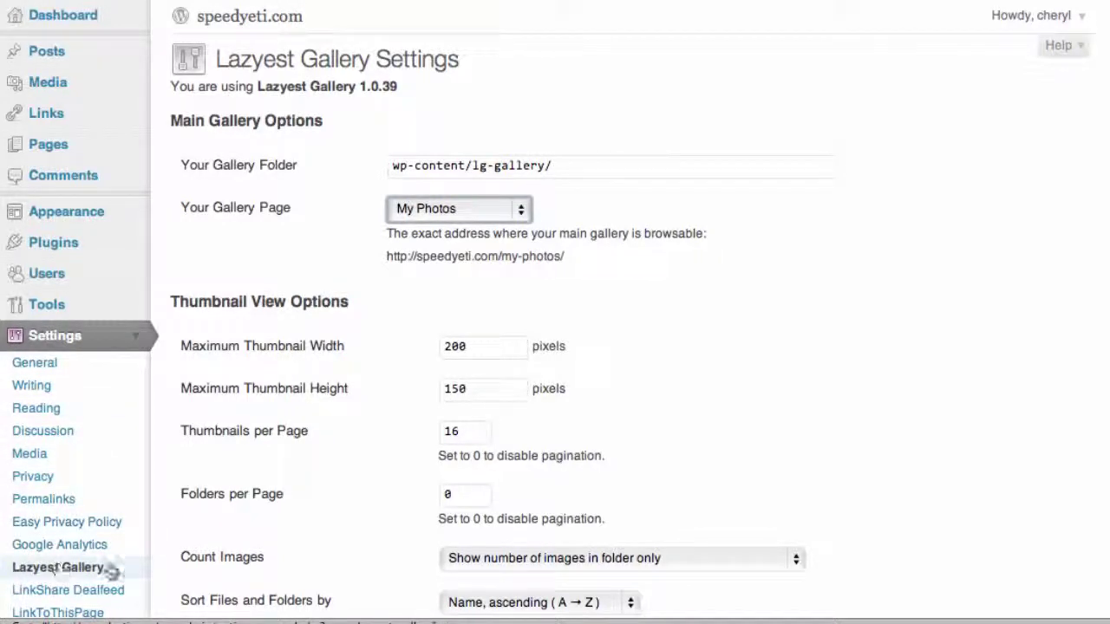
pyautogui.click(134, 338)
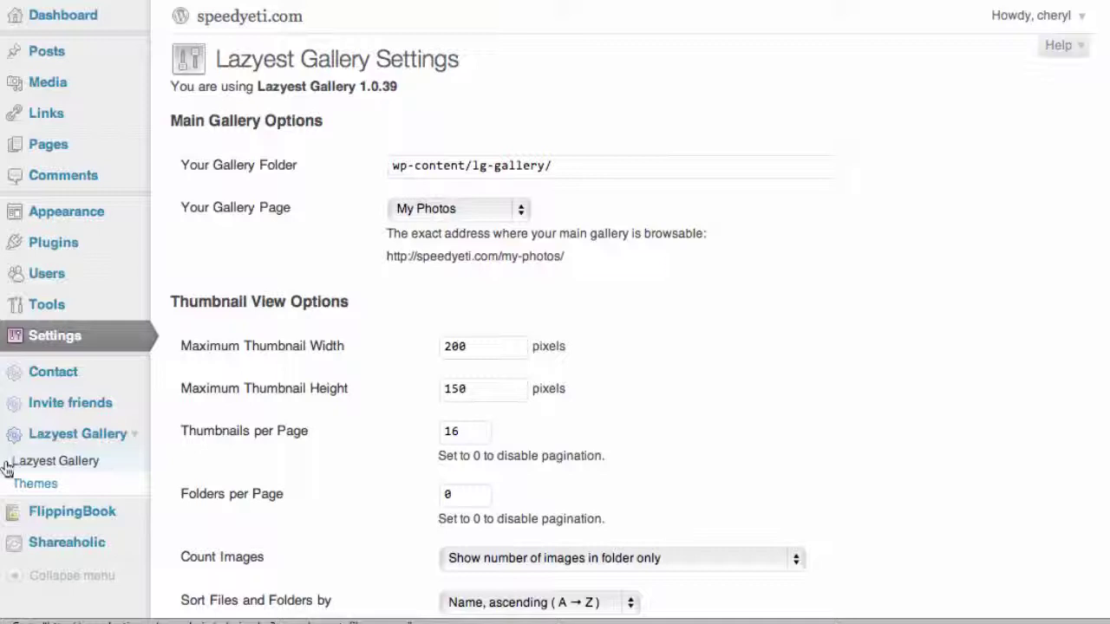
# - Open Edit Lazyest Gallery Structure and focus the new folder name field
pyautogui.click(91, 469)
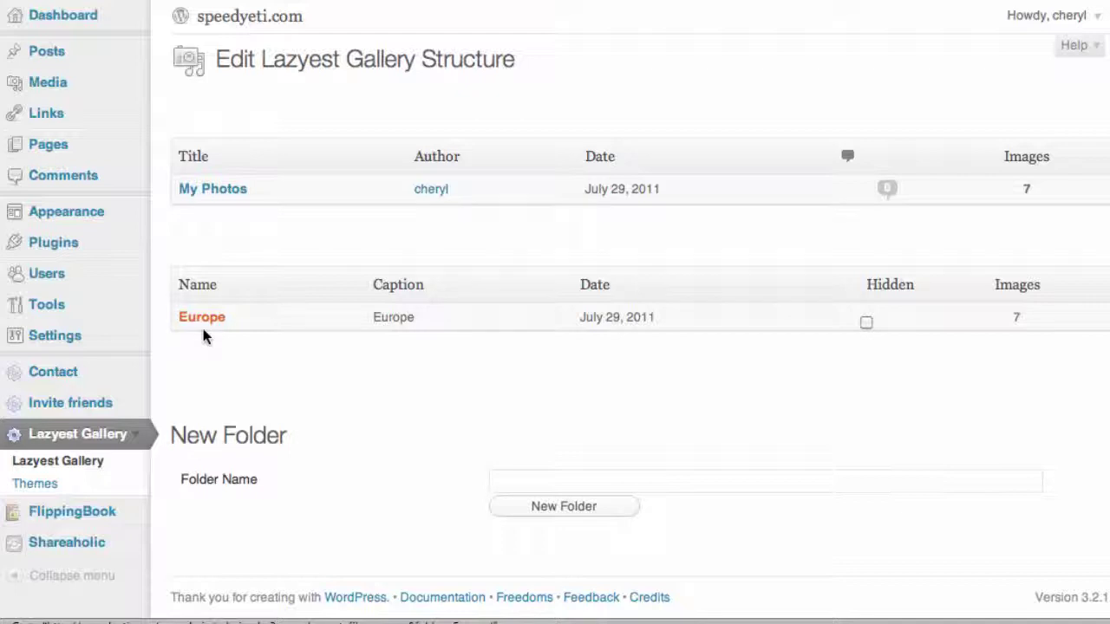
pyautogui.click(511, 479)
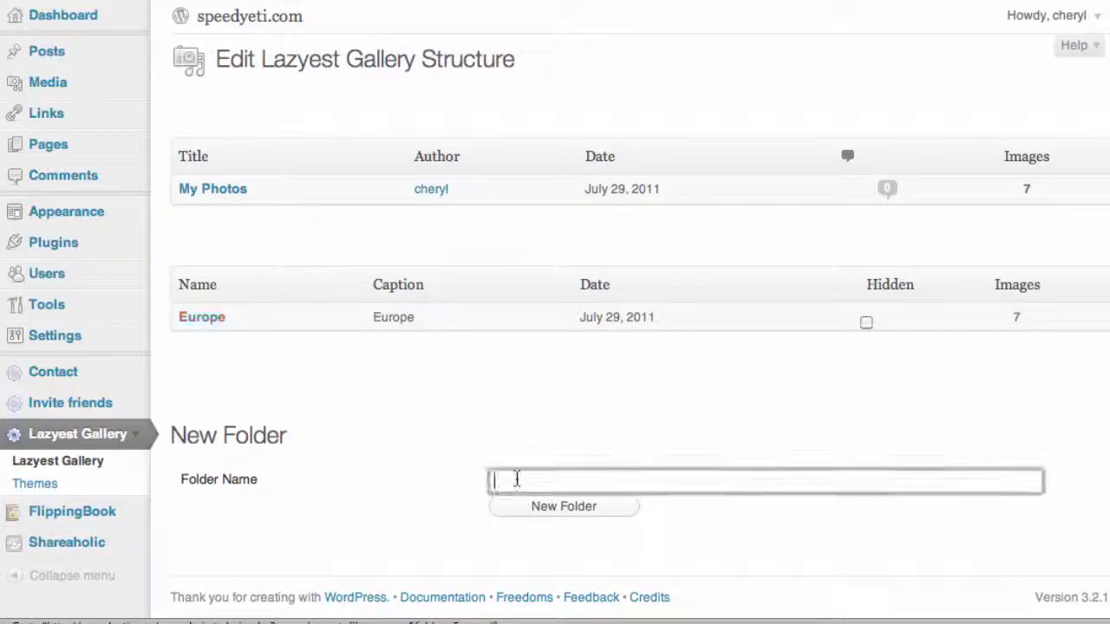
# - Open the Europe folder, click its Caption field, and scroll through the captioned images
pyautogui.click(208, 319)
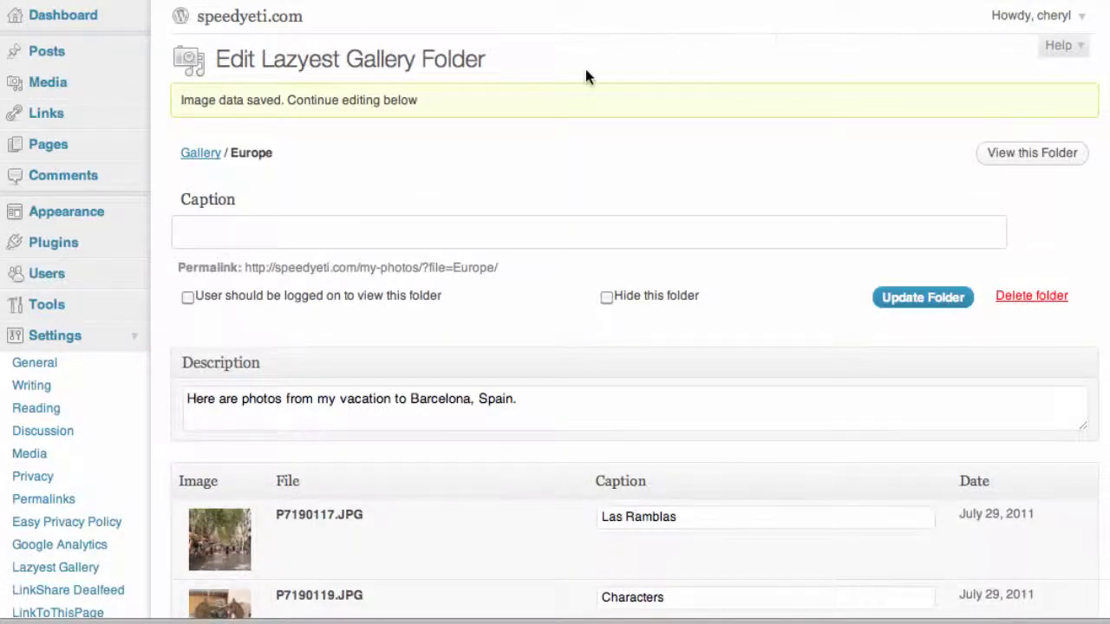
pyautogui.scroll(-1, 558, 152)
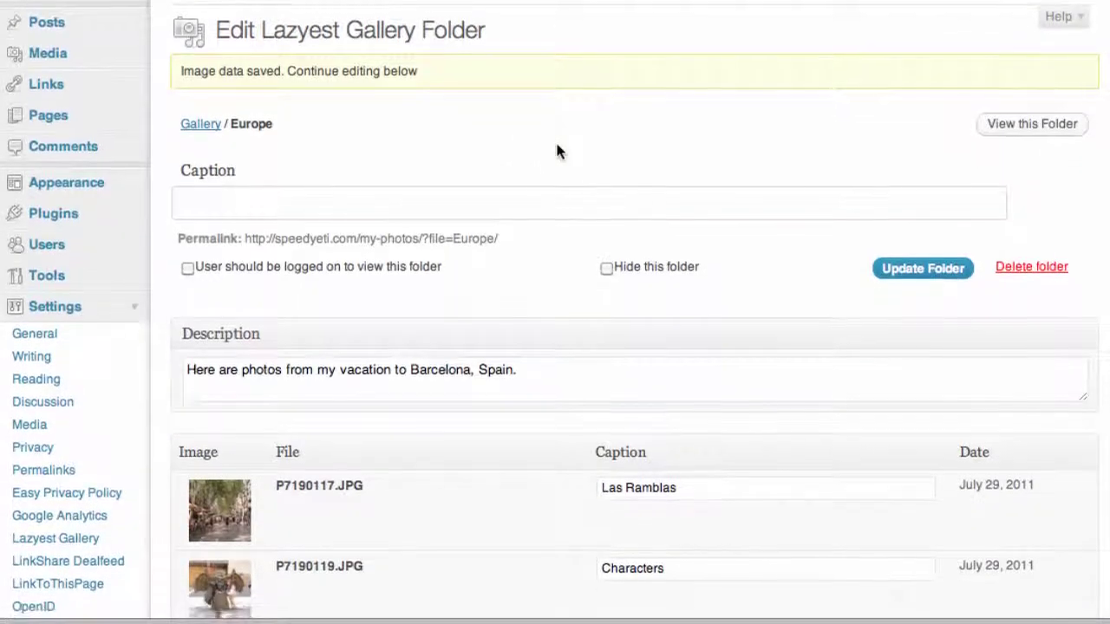
pyautogui.click(216, 208)
pyautogui.scroll(-6, 580, 383)
pyautogui.scroll(-4, 579, 388)
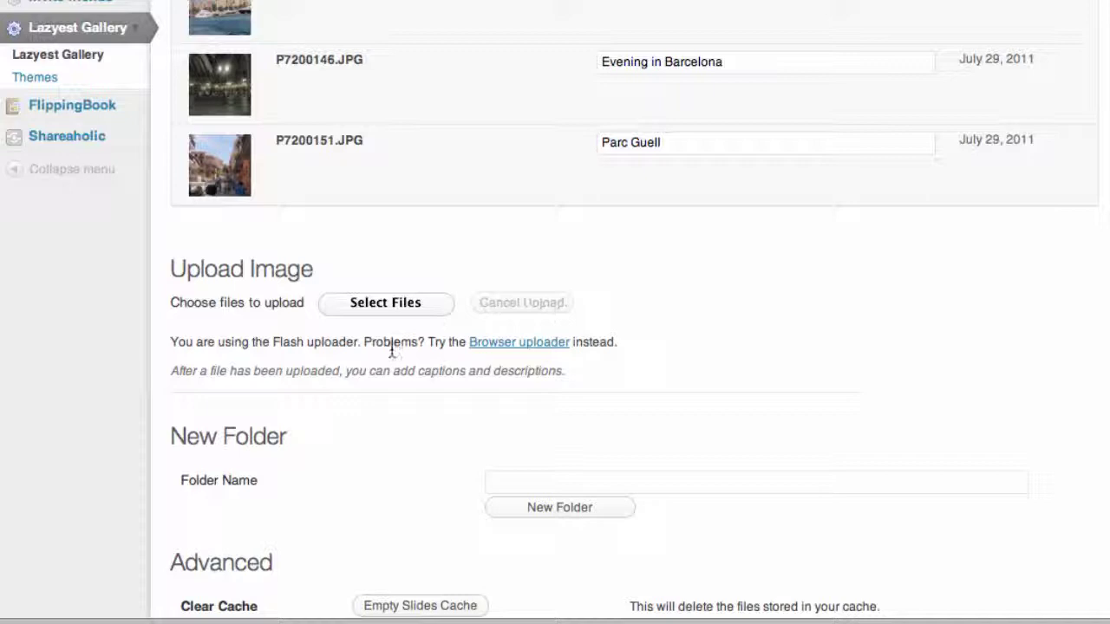
pyautogui.scroll(2, 257, 261)
pyautogui.scroll(10, 257, 260)
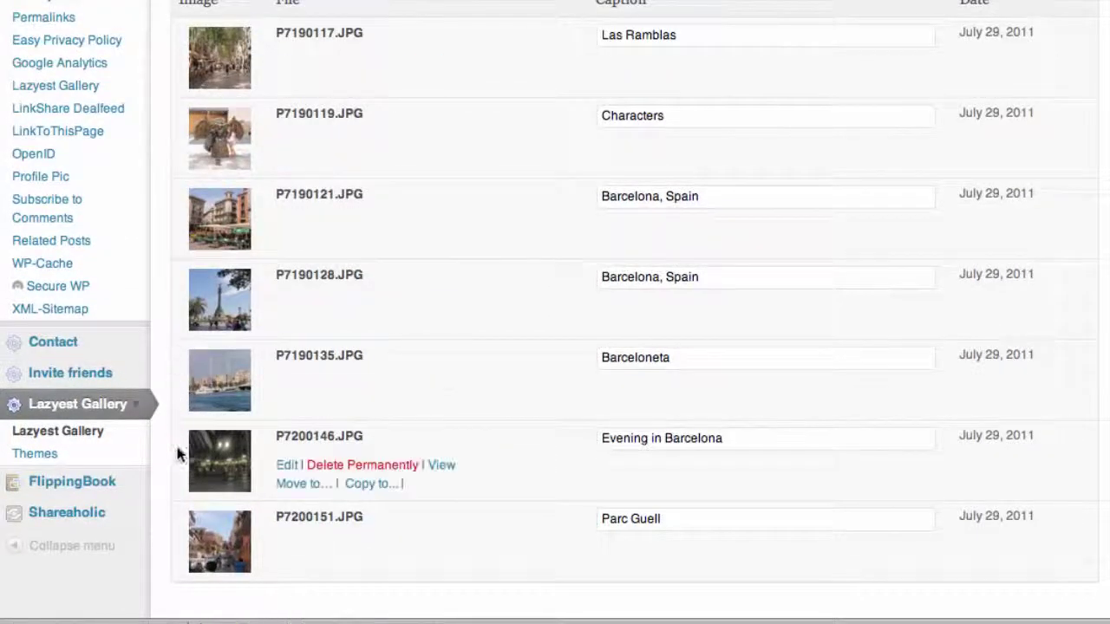
pyautogui.scroll(4, 286, 213)
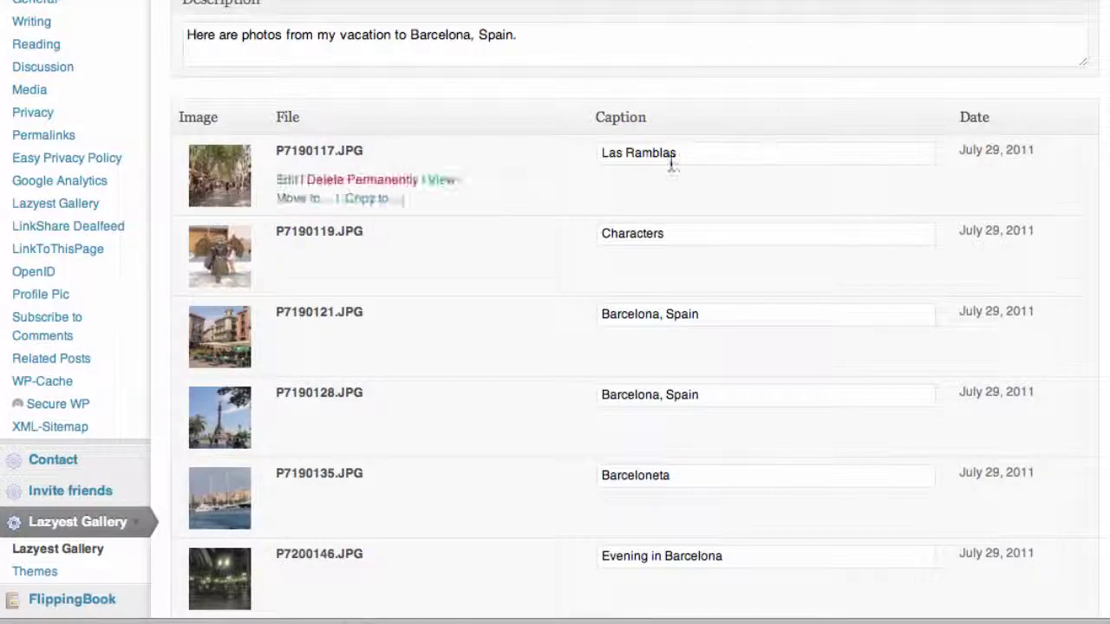
pyautogui.click(713, 158)
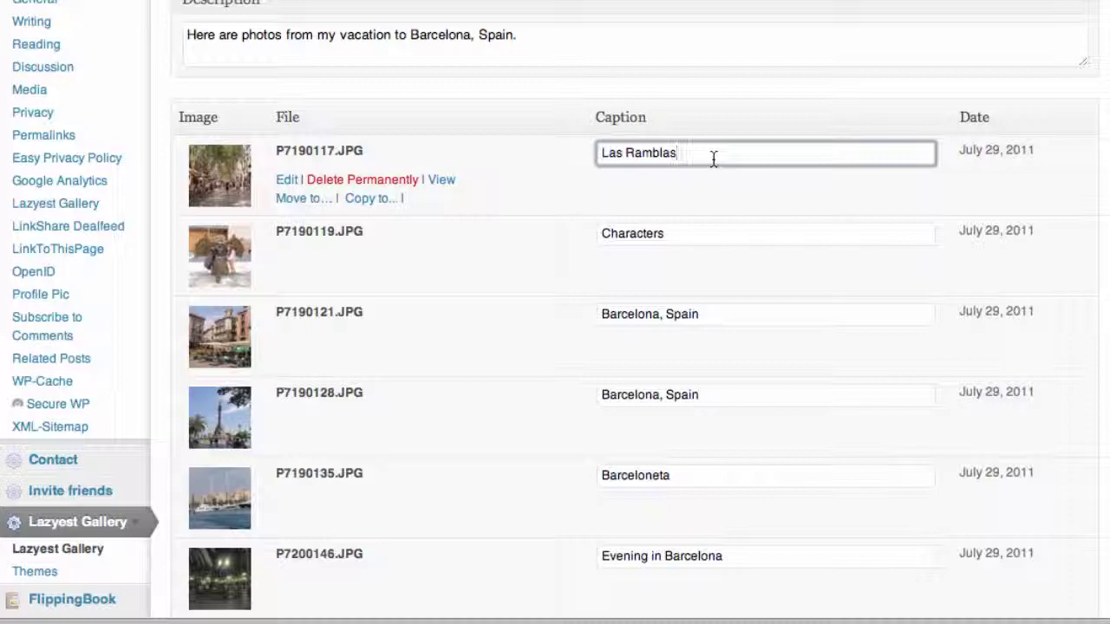
pyautogui.scroll(-10, 712, 158)
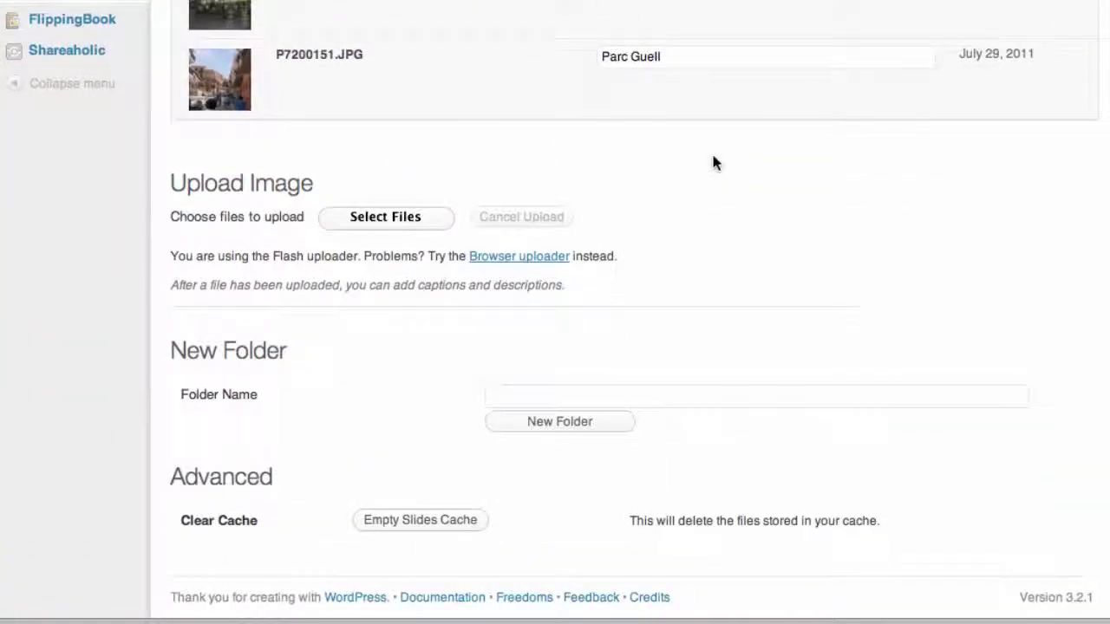
pyautogui.click(489, 397)
pyautogui.scroll(5, 582, 409)
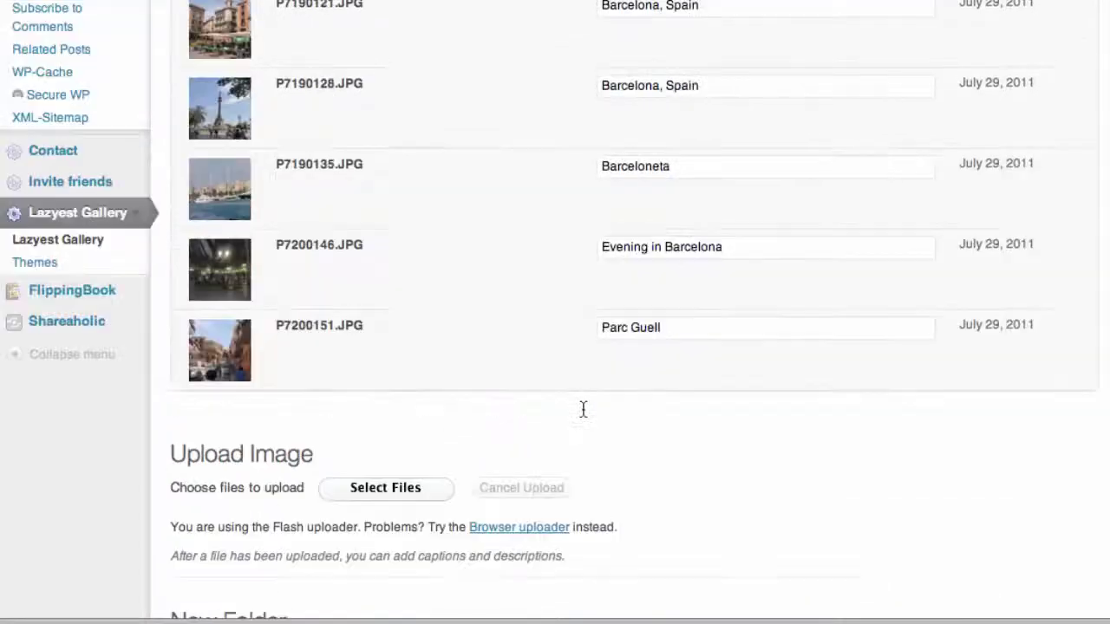
pyautogui.scroll(10, 581, 411)
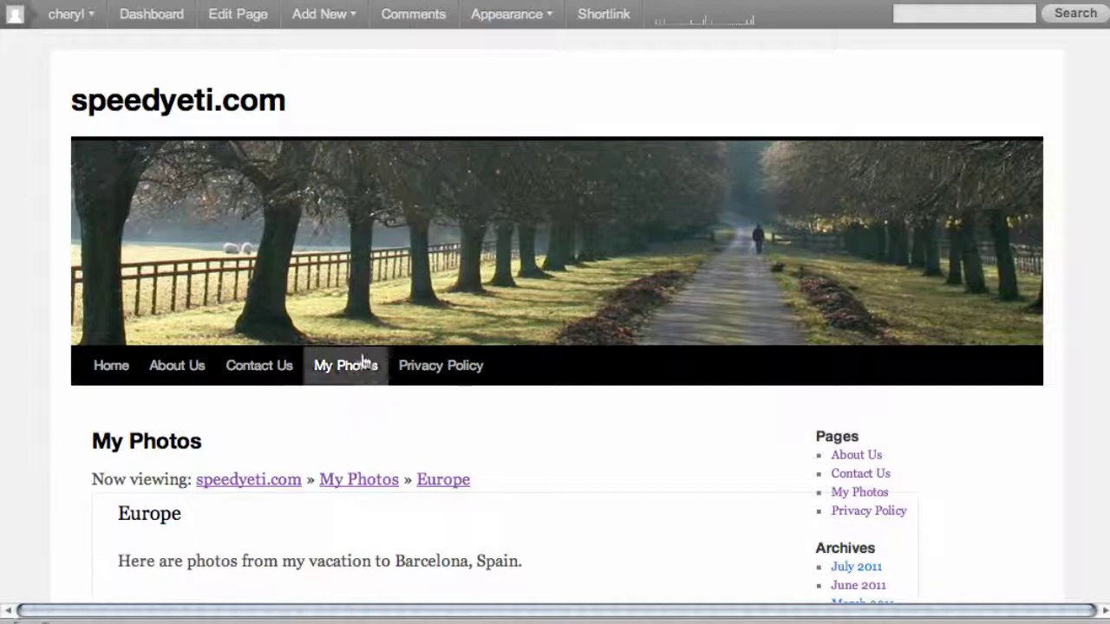
# - Open the live site's My Photos page and scroll down to the Folders box
pyautogui.click(338, 374)
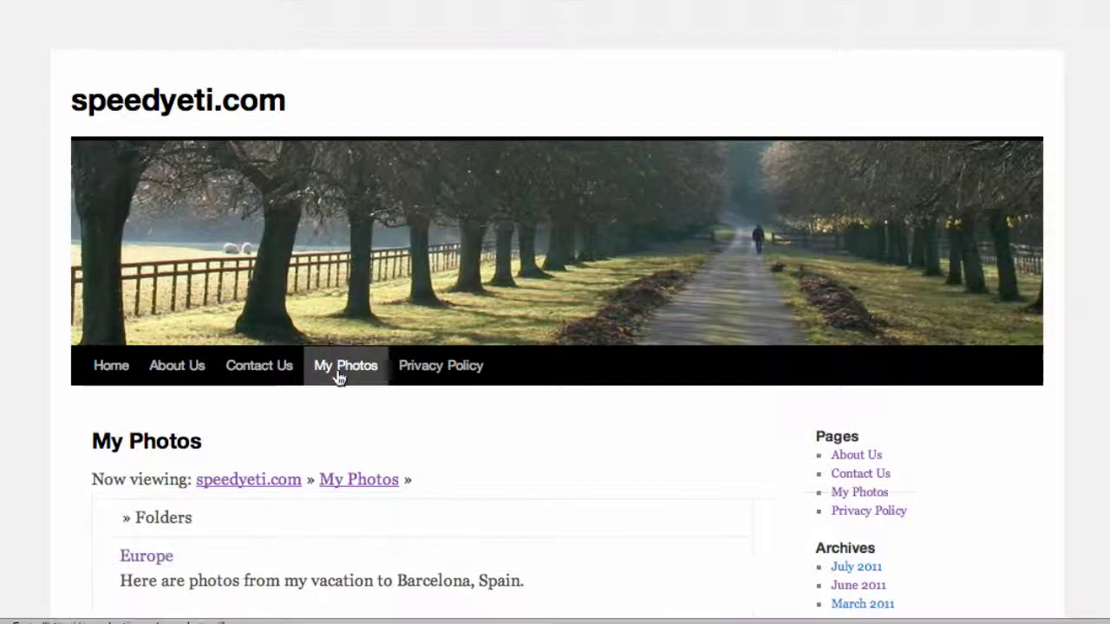
pyautogui.scroll(-5, 159, 396)
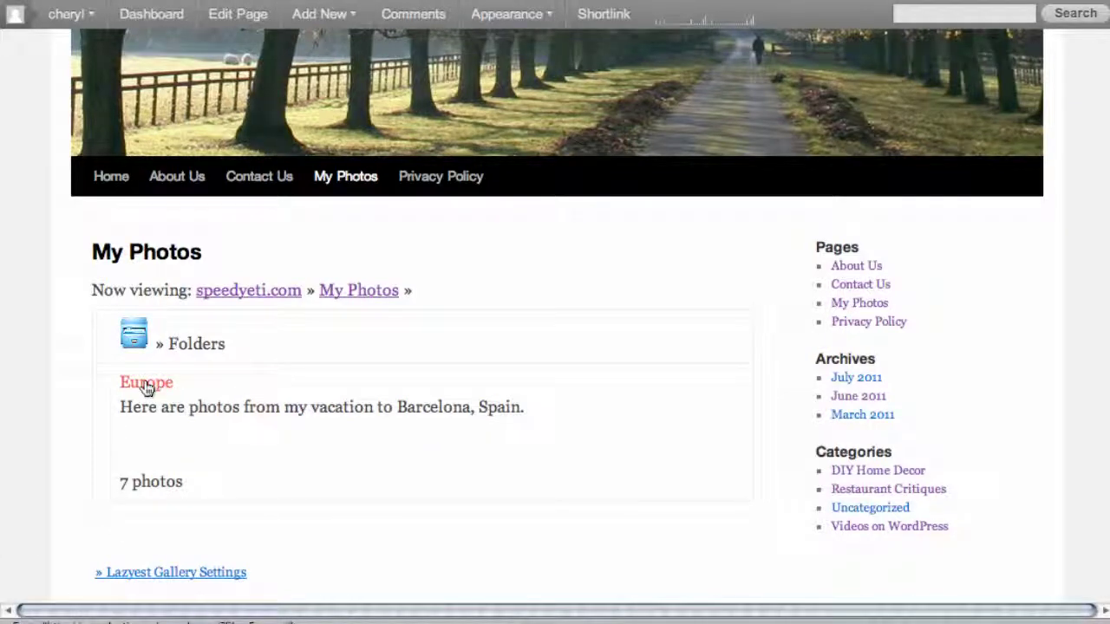
# - Open the Europe folder on the site and browse thumbnails like Las Ramblas and Barceloneta
pyautogui.click(146, 387)
pyautogui.scroll(-7, 10, 419)
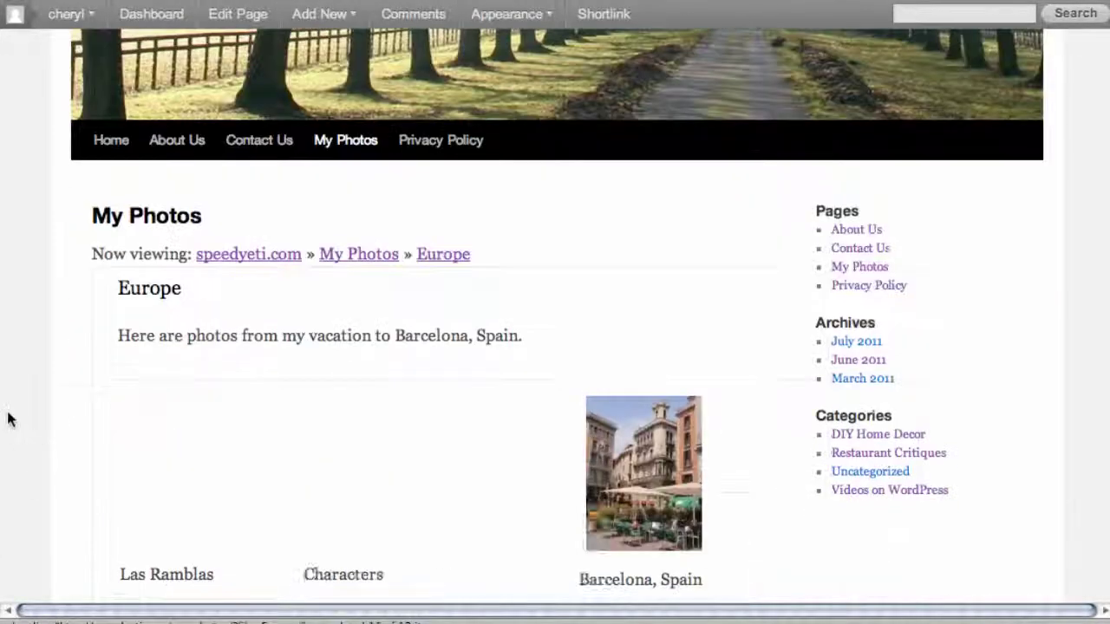
pyautogui.scroll(-2, 6, 420)
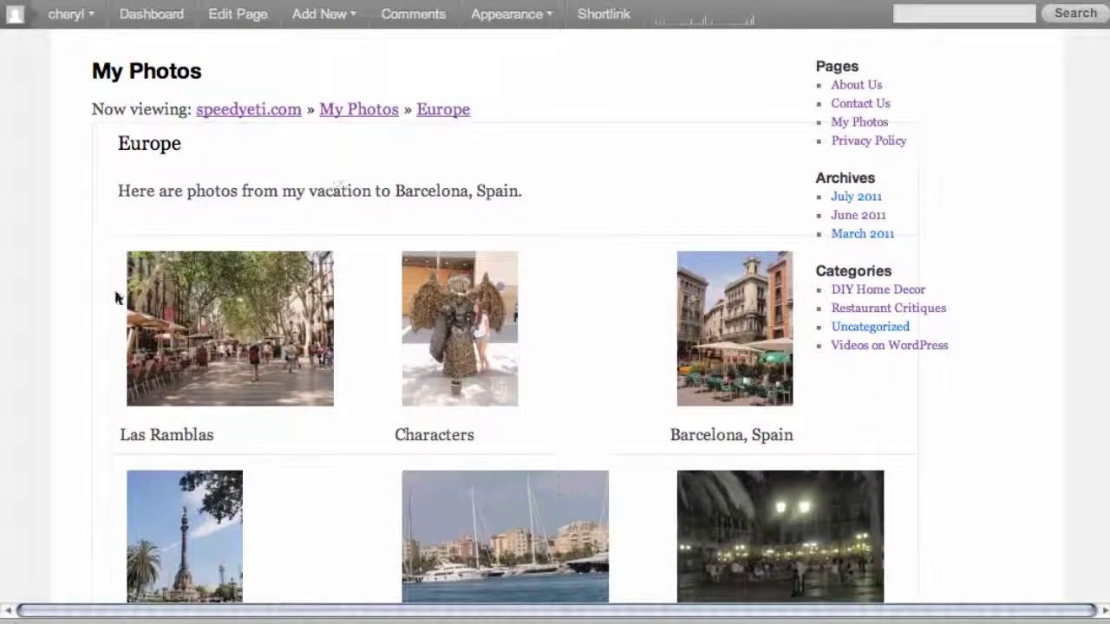
pyautogui.scroll(-2, 118, 298)
pyautogui.scroll(-3, 115, 297)
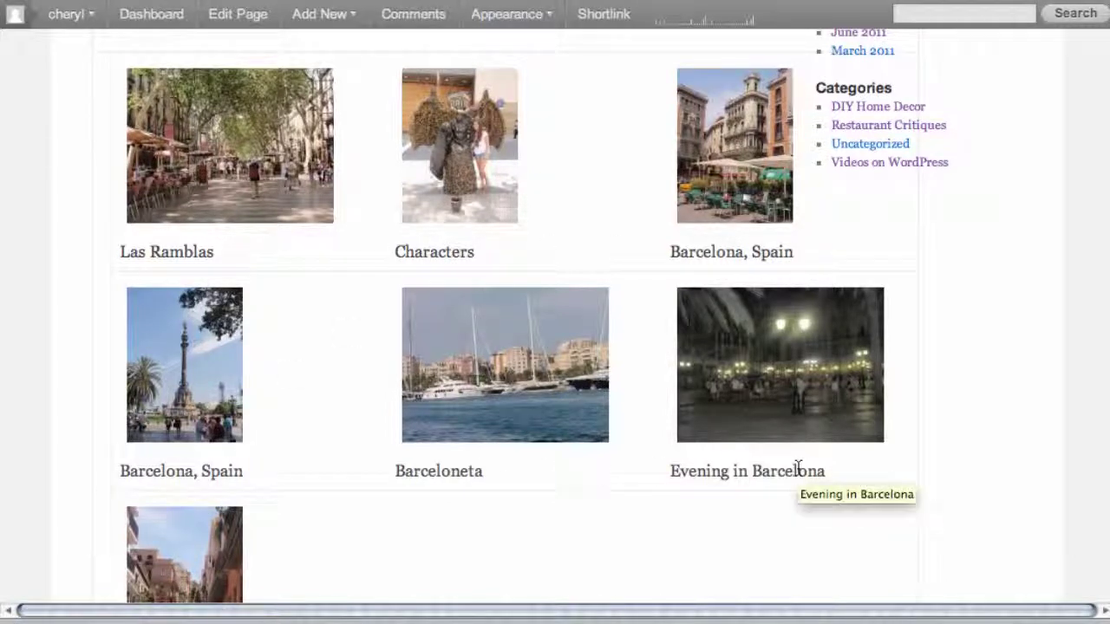
pyautogui.scroll(3, 799, 468)
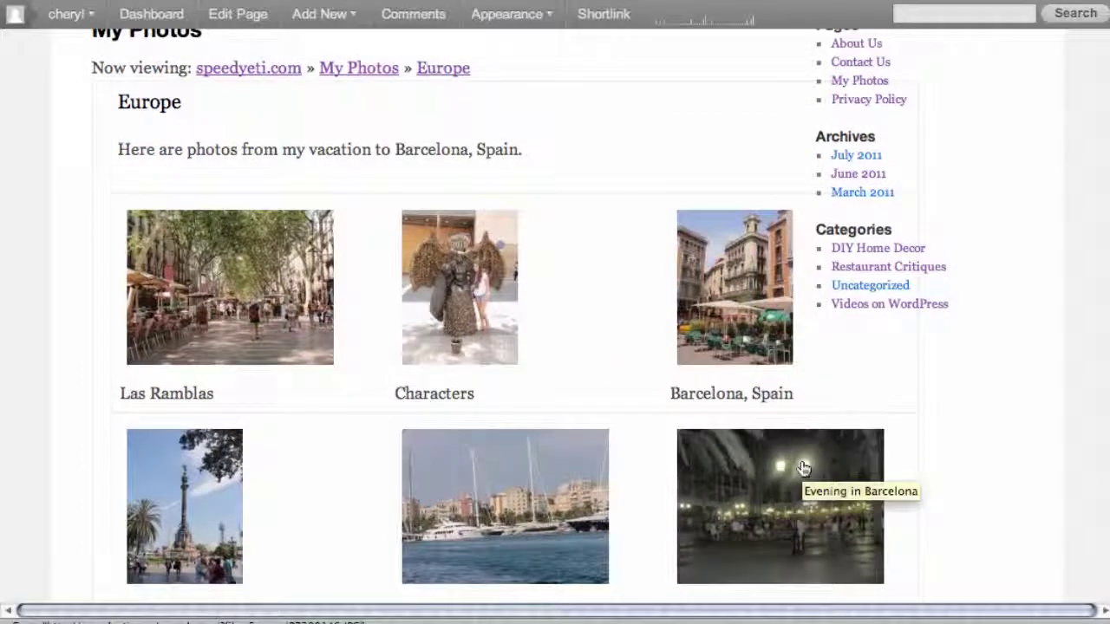
pyautogui.scroll(3, 803, 468)
pyautogui.scroll(6, 802, 468)
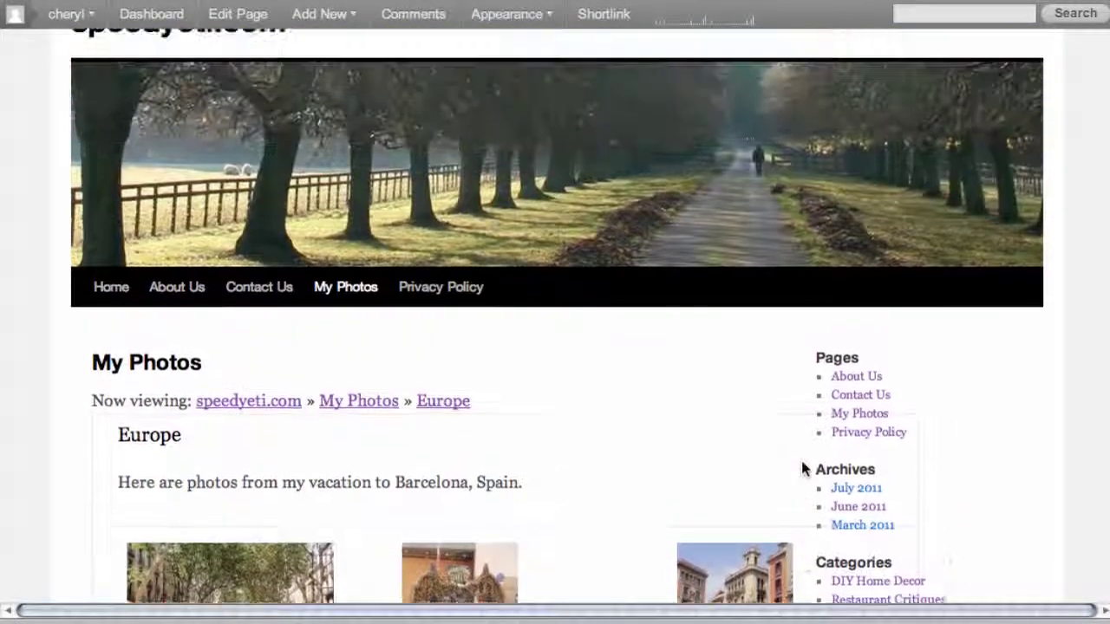